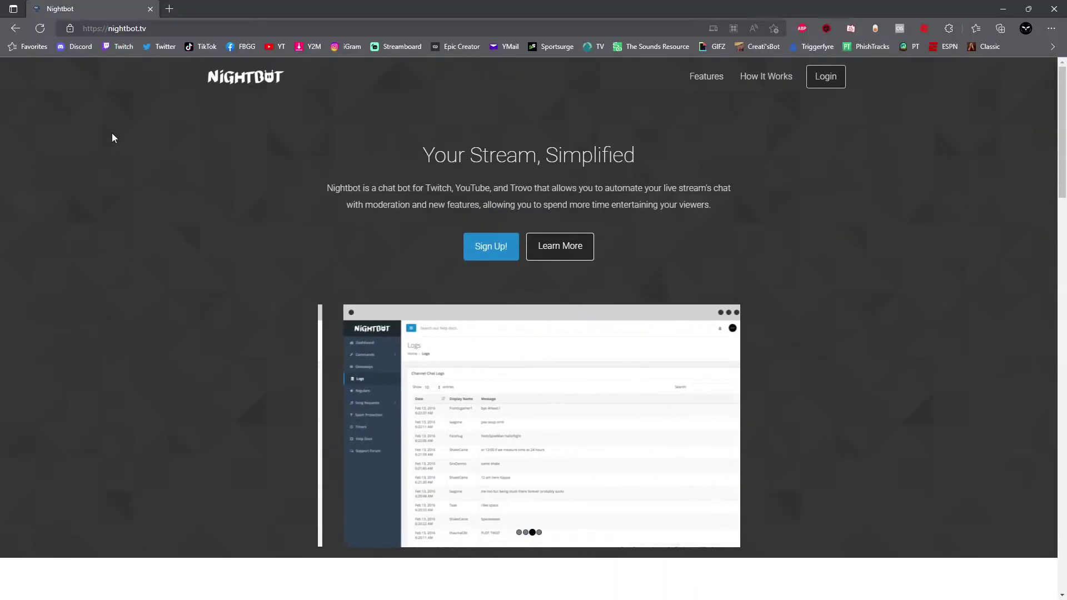
Step: Sign into Nightbot with the Twitch account and authorize access, reaching the dashboard
left_click(827, 89)
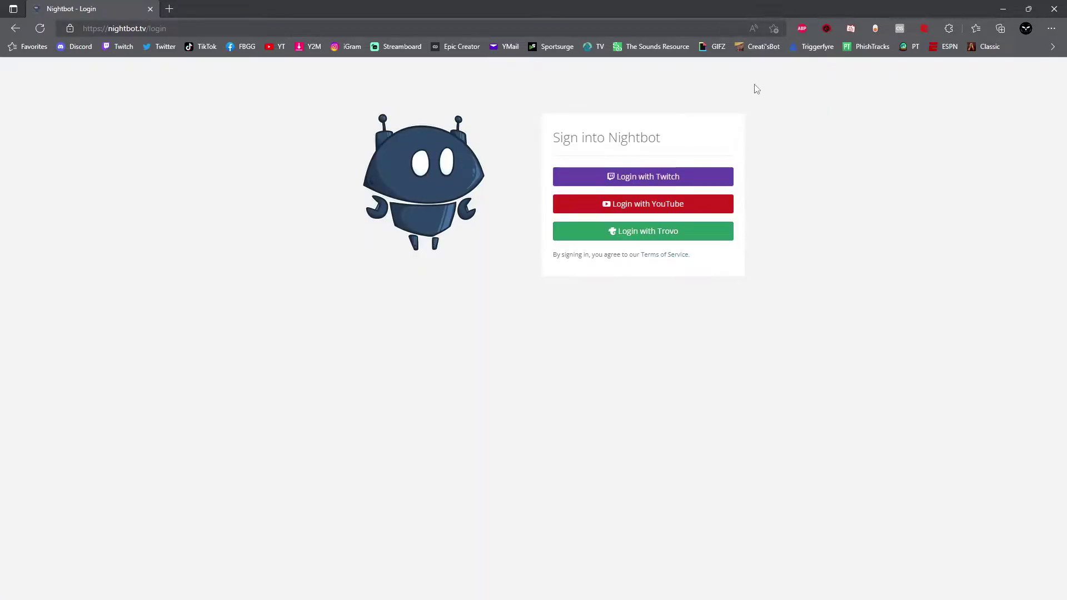
left_click(629, 178)
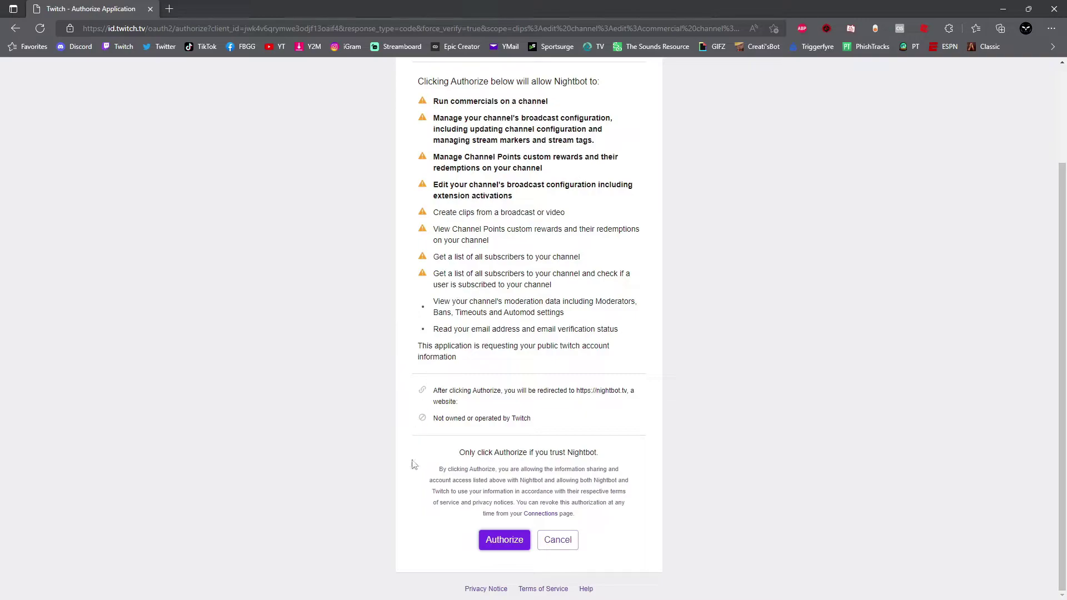
left_click(501, 543)
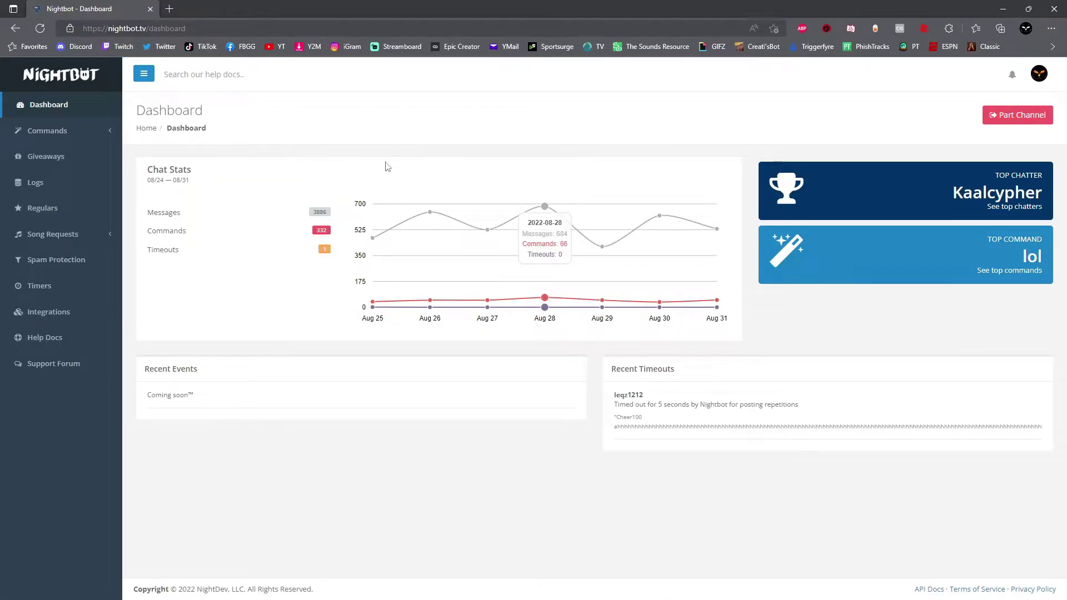
Step: Go to Commands > Custom and start adding a new custom command
left_click(61, 134)
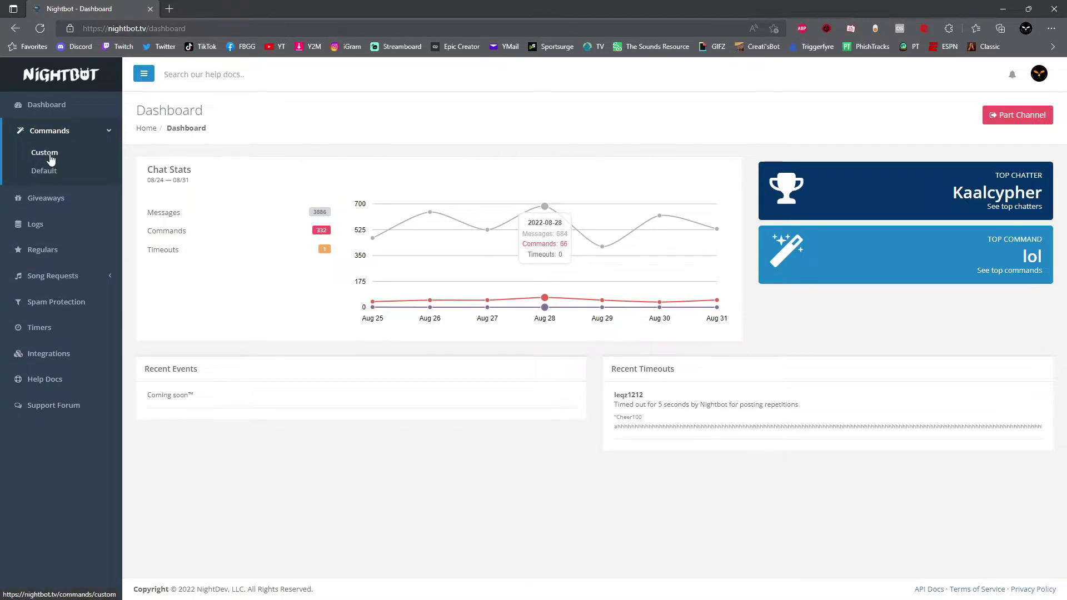
left_click(50, 159)
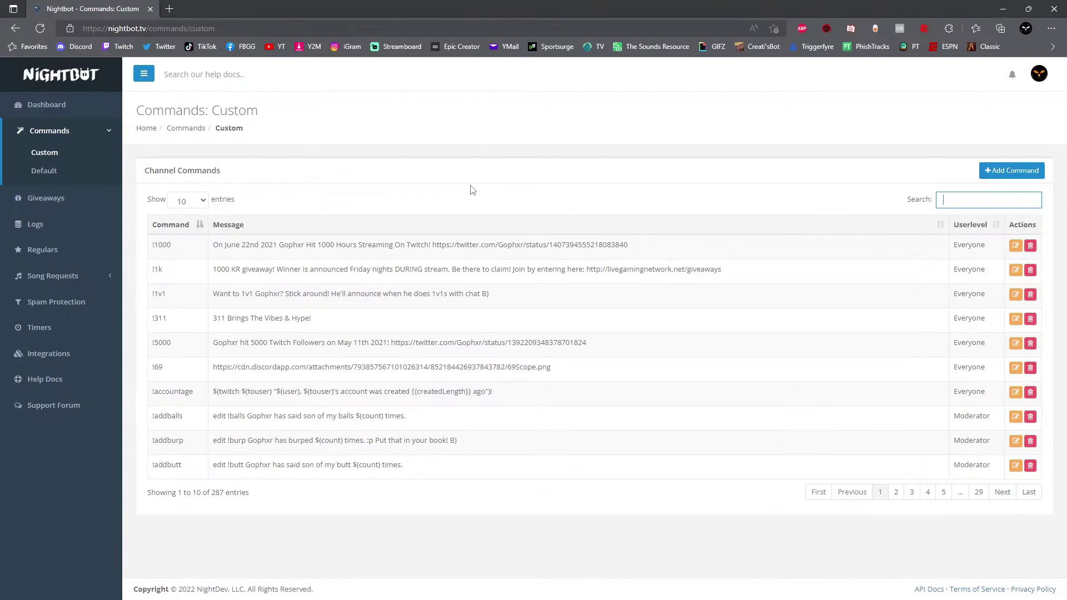
left_click(1012, 172)
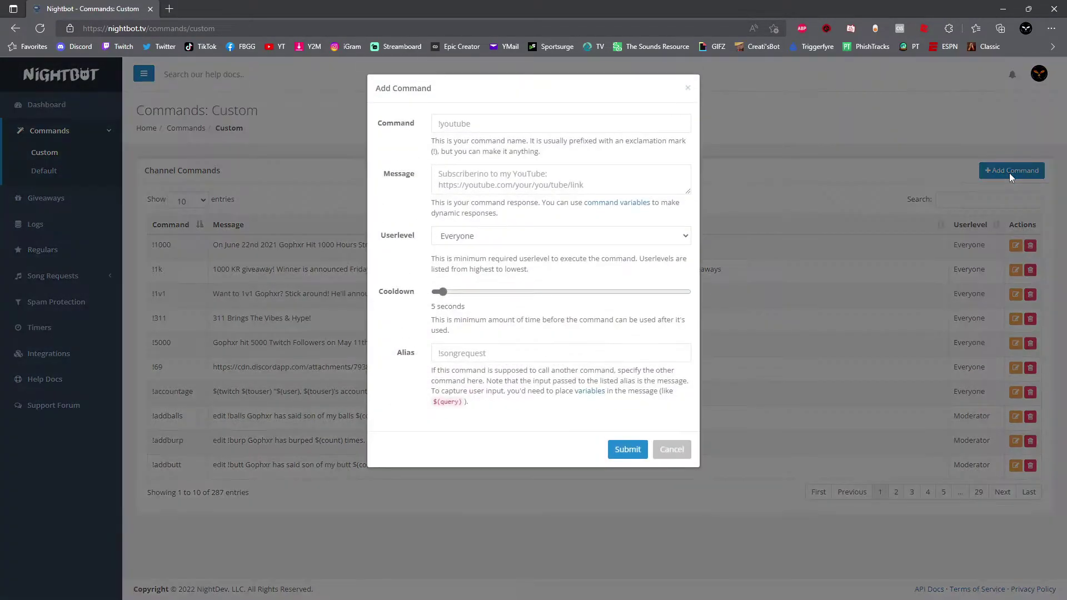
Step: Name the command !followage and paste the $(urlfetch …) follow-age response as its message
left_click(453, 119)
type("!followage")
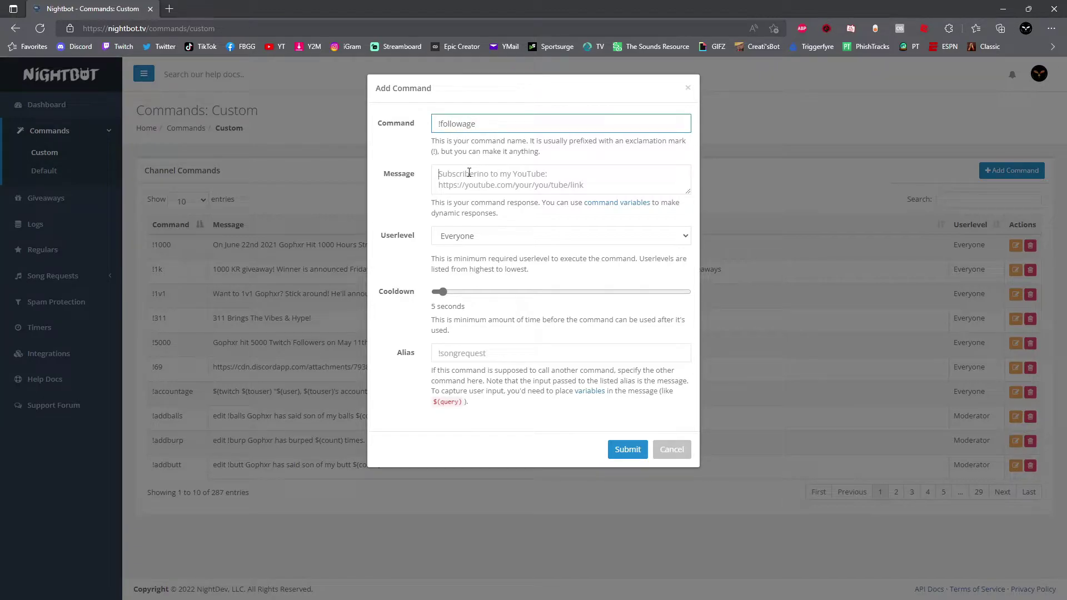
left_click(471, 174)
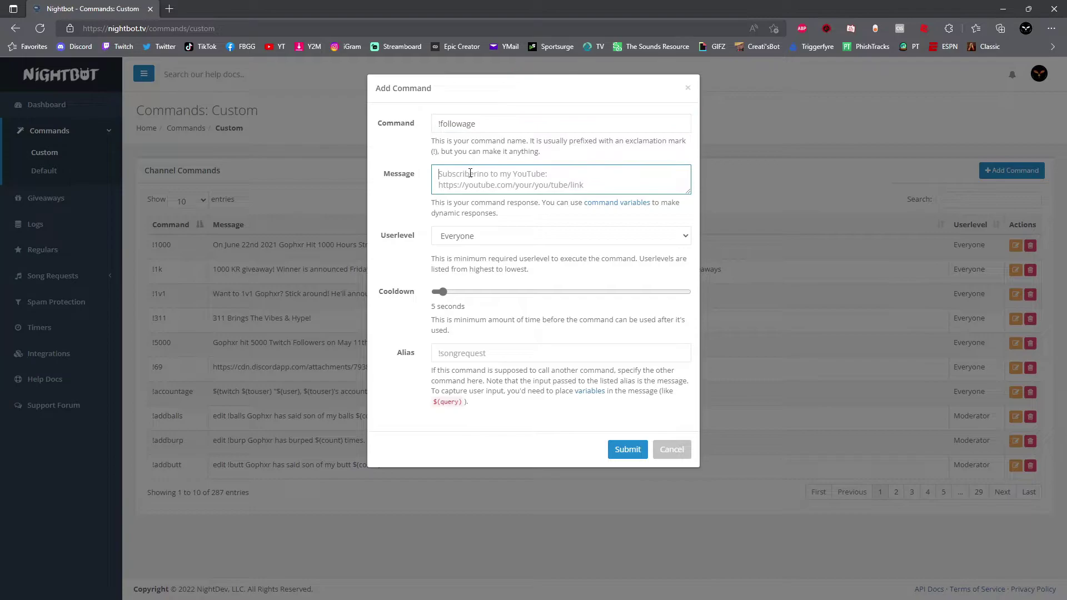
type("$(urlfetch https://2g.be/twitch/following.php?user= $(touser)&channel=$(channel)&format=mwdhms)")
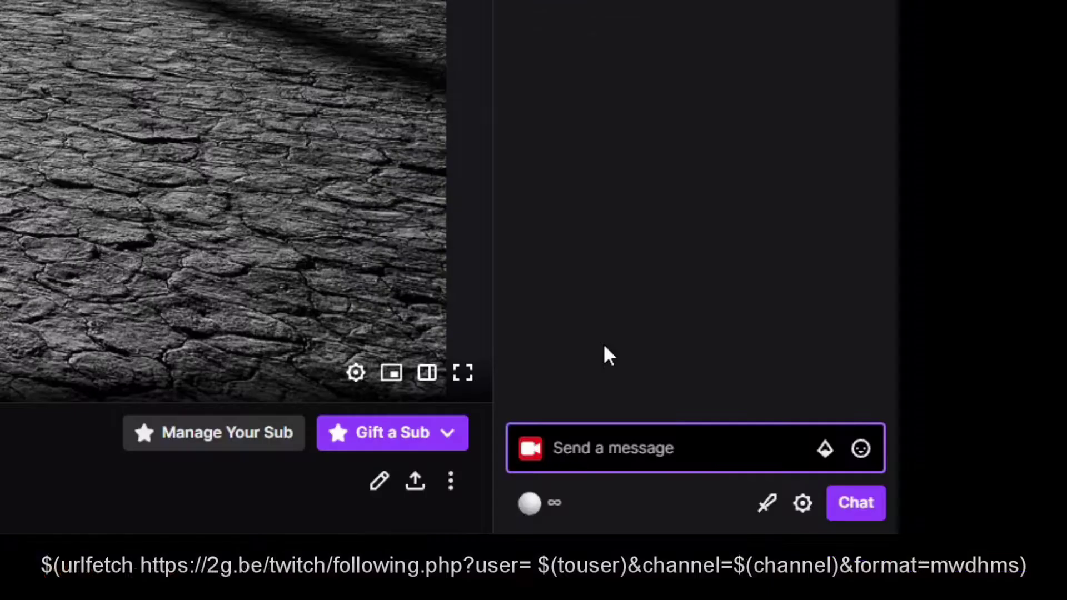
type("/mod")
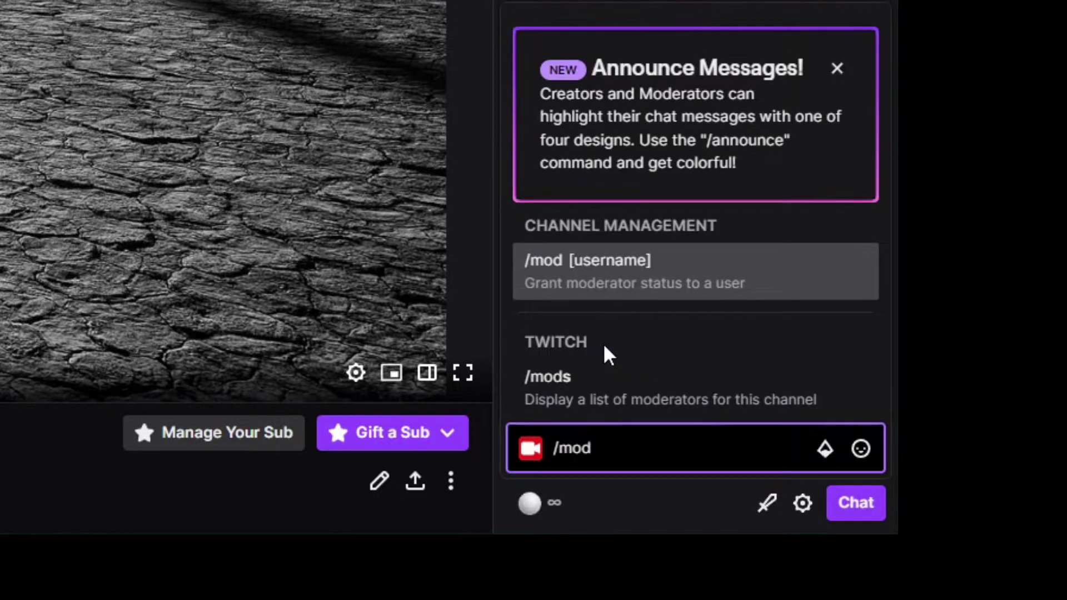
type(" nightbot")
Step: Send /mod nightbot in Twitch chat; chat confirms Nightbot is already a moderator
key("Return")
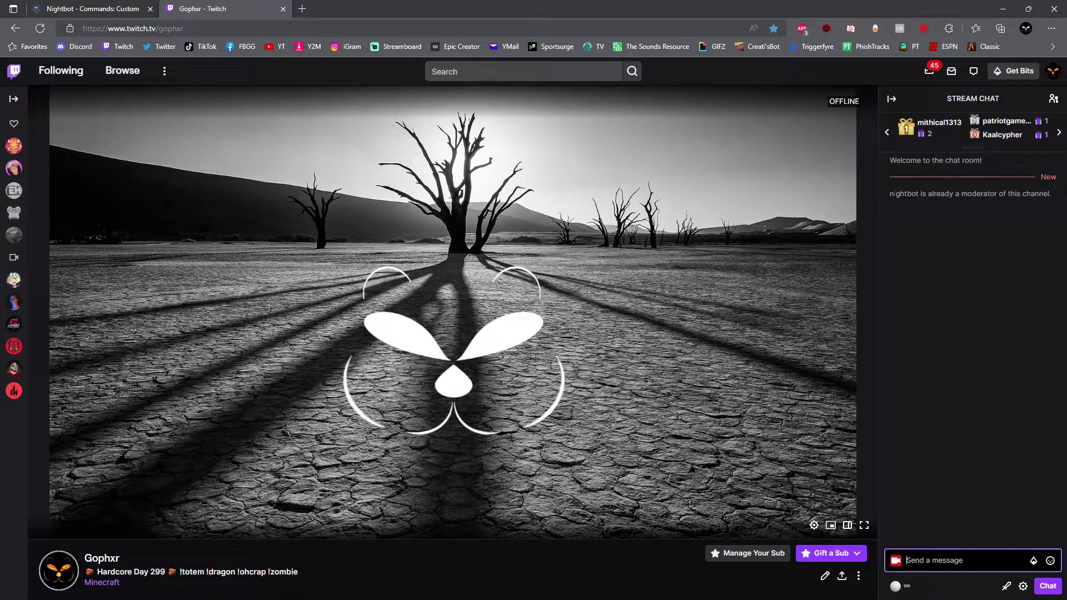
left_click_drag(889, 193, 1027, 194)
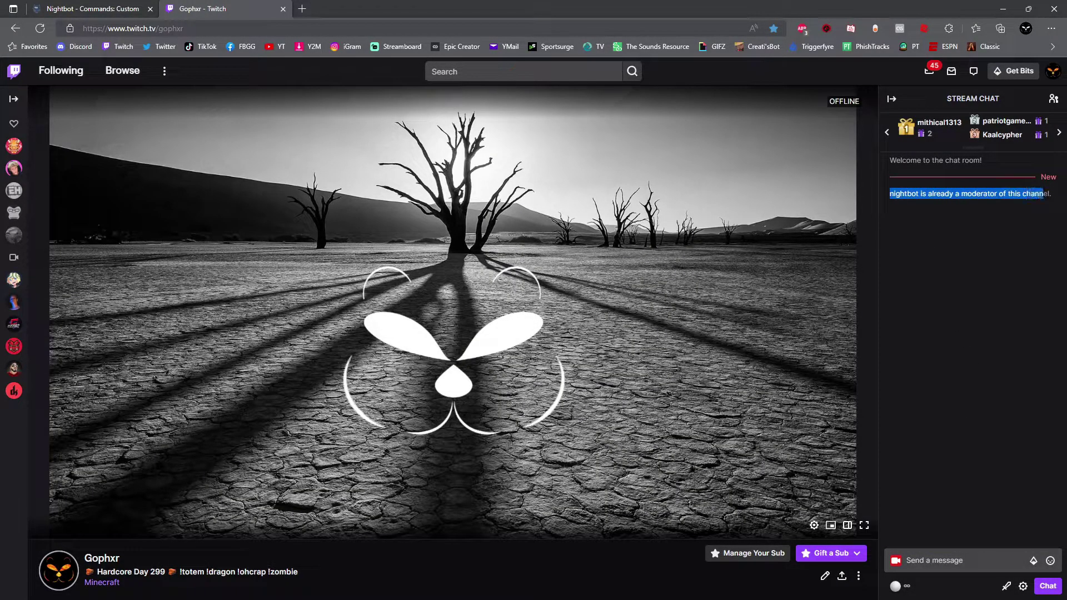
left_click_drag(1052, 197, 1054, 197)
left_click(901, 194)
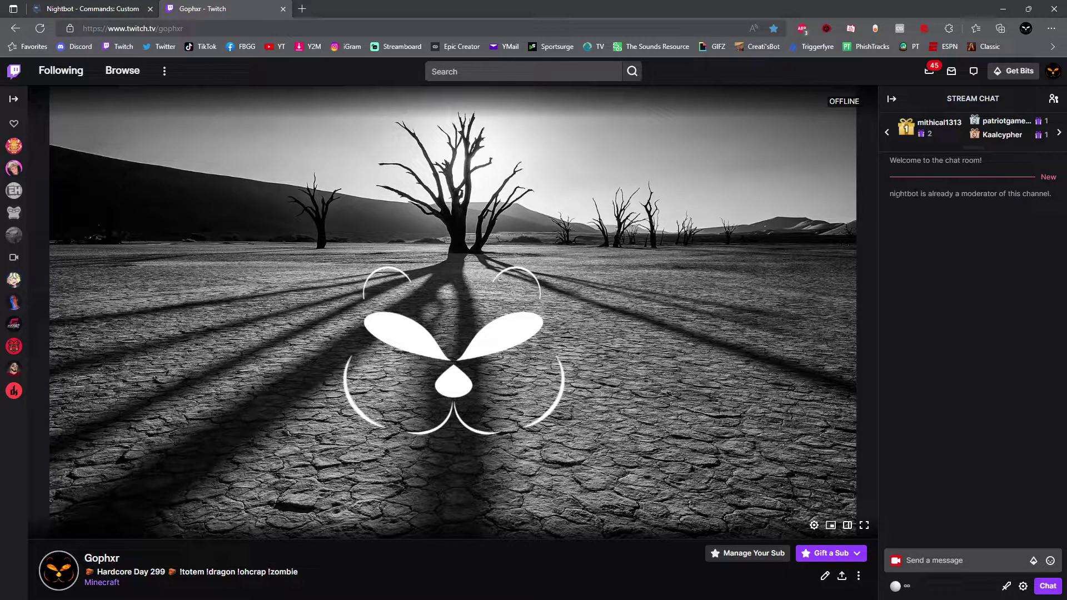
left_click_drag(889, 194, 1010, 194)
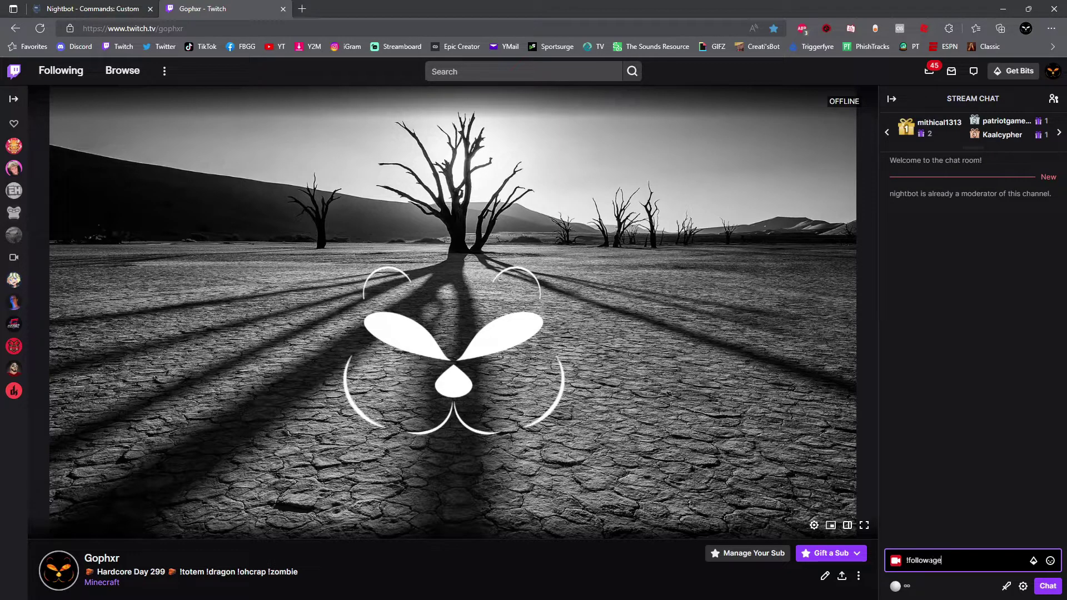
Step: Send !followage in chat; Nightbot replies that Gophxr is not following Gophxr
key("Return")
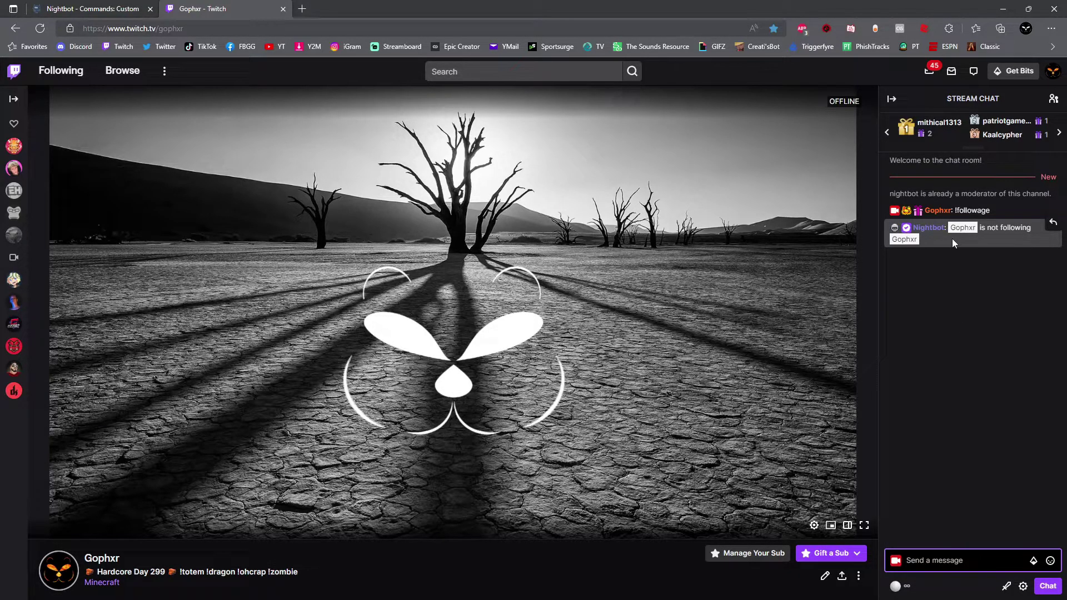